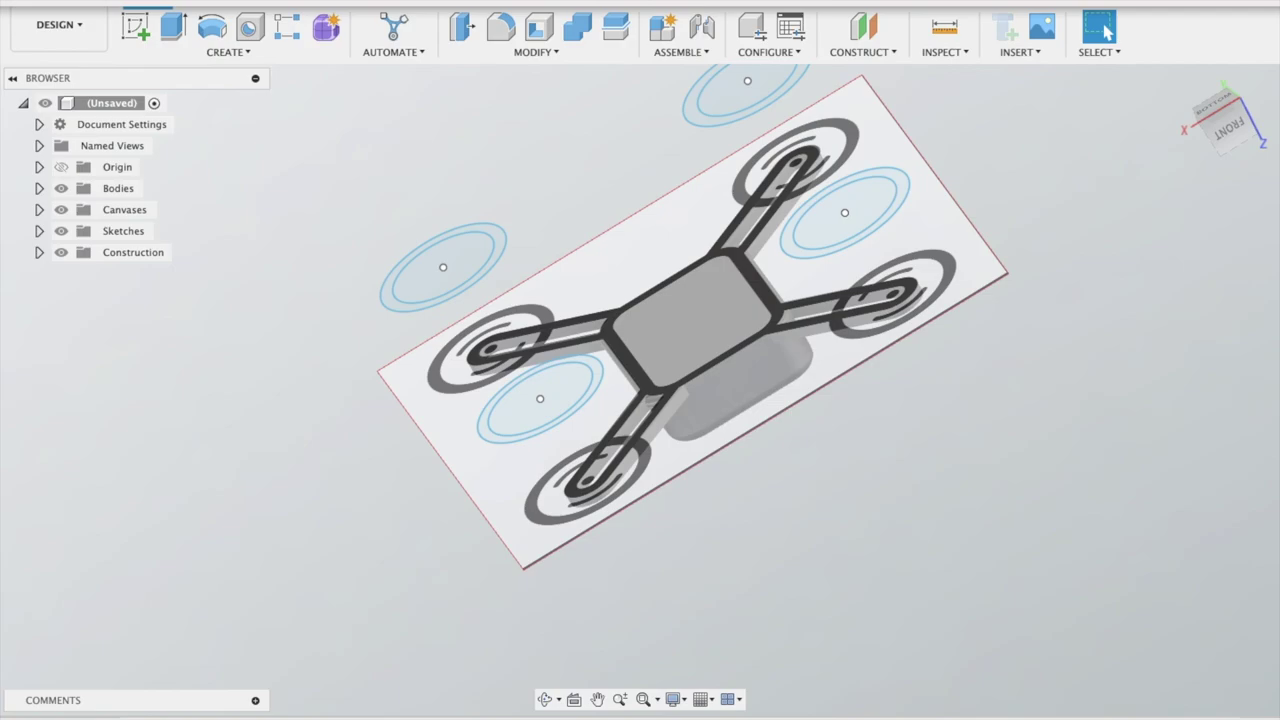
Extrude the four ring profiles 0.20 in, growing in both directions
key("e")
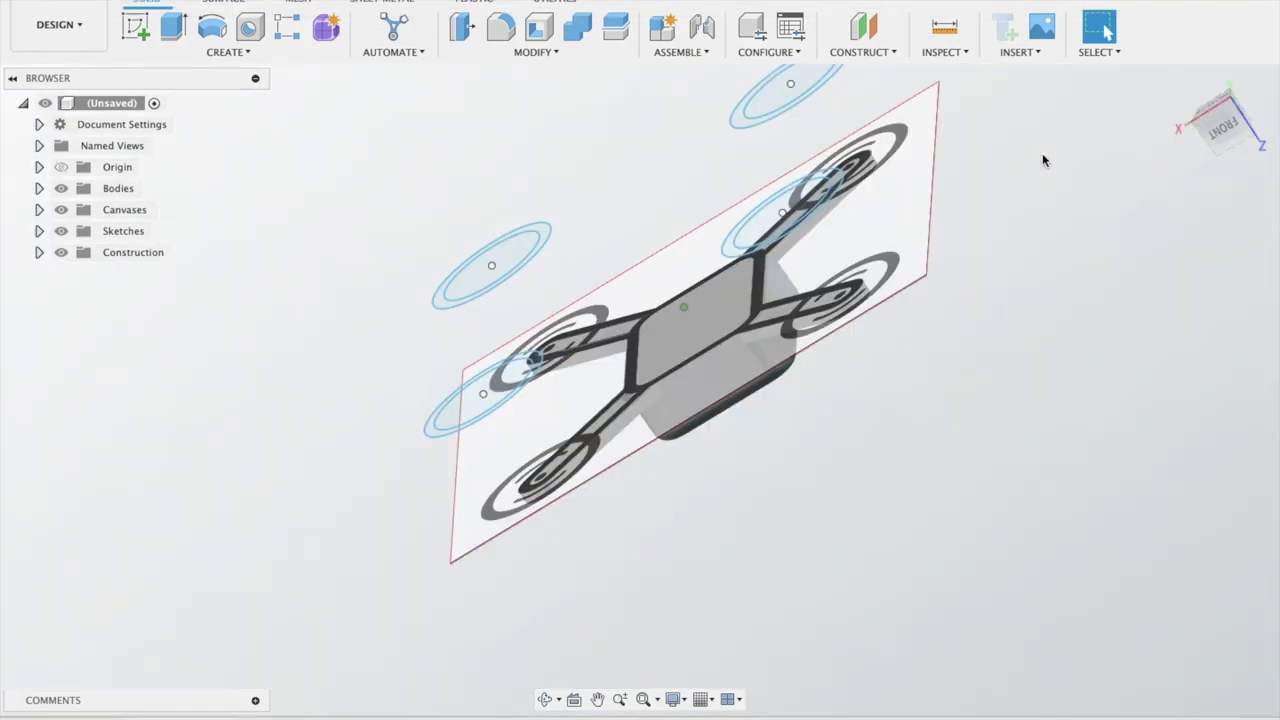
left_click_drag(400, 570, 313, 645)
left_click(1183, 332)
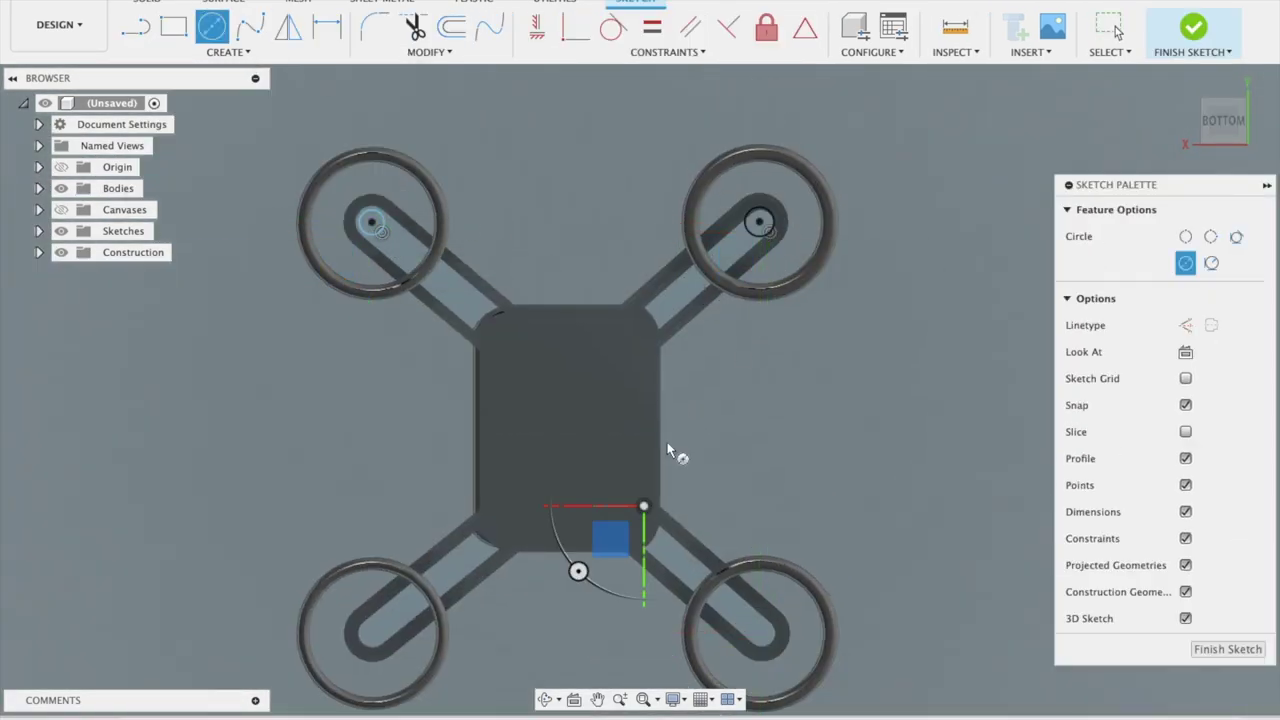
Offset the arm-tip circle by 0.075 in and view the drone from the top
key("o")
left_click(388, 219)
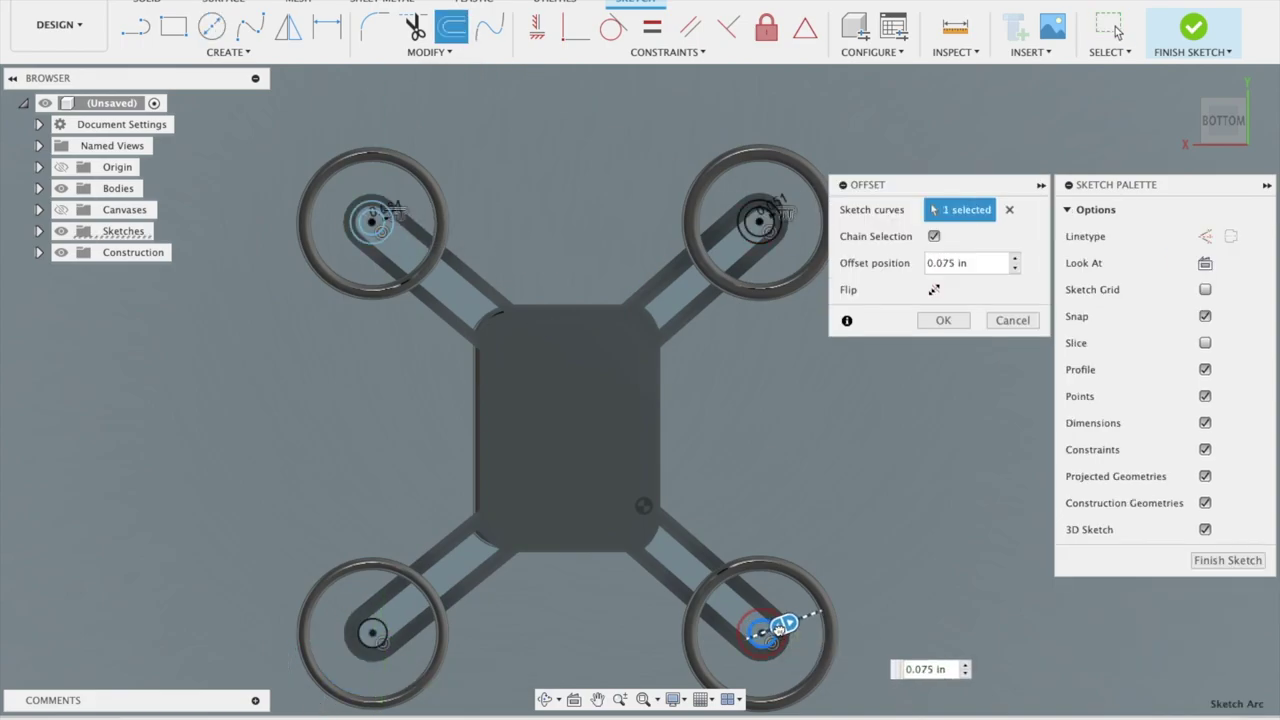
key("Return")
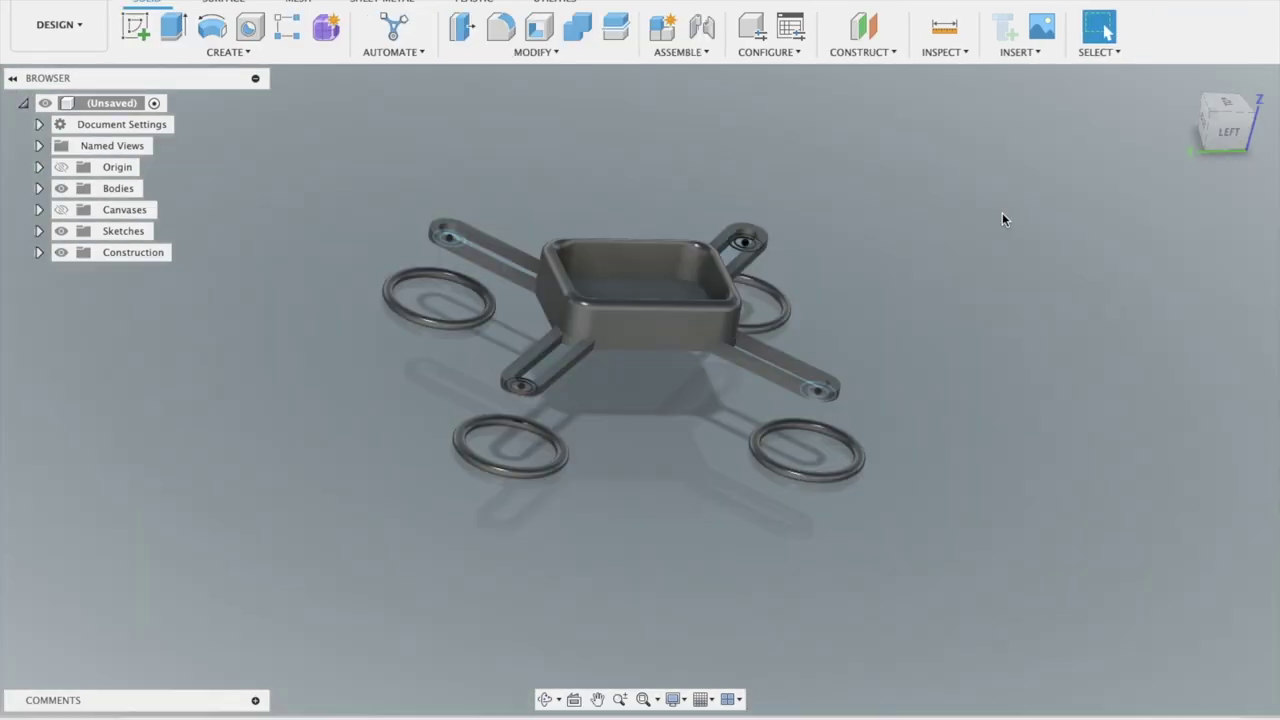
left_click(1227, 104)
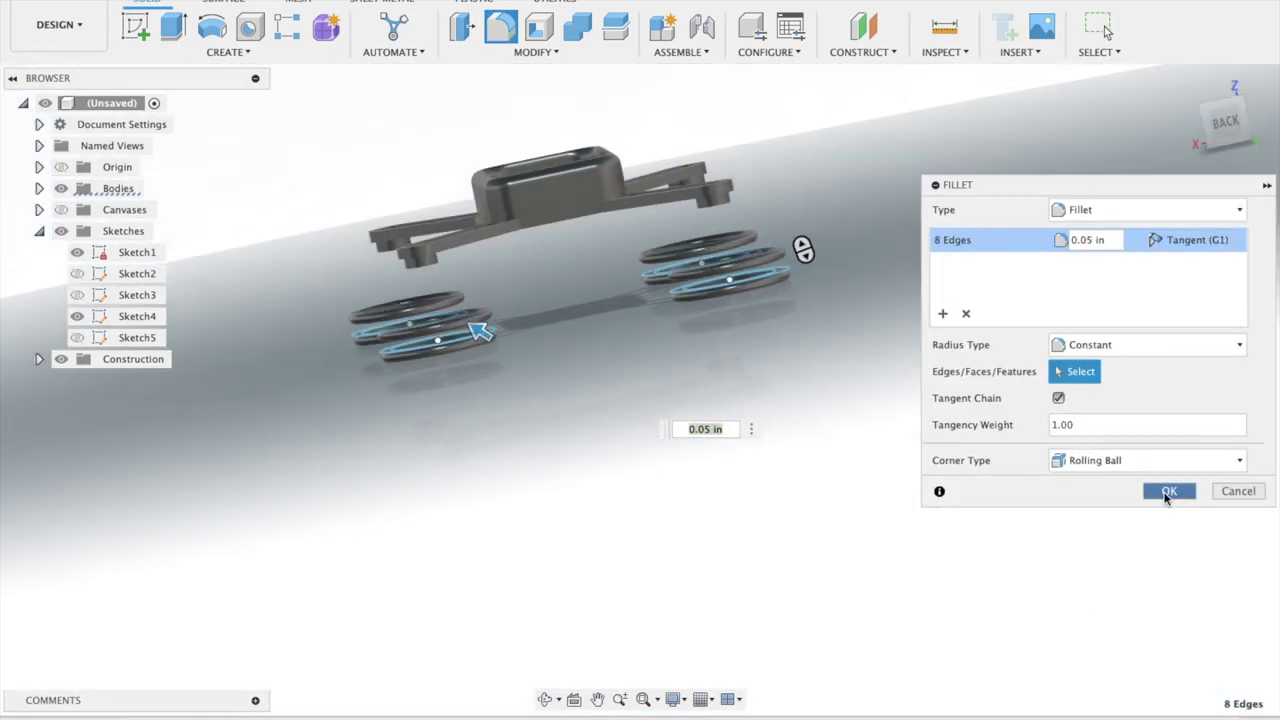
Apply the 0.05 in fillet to the eight guard ring edges
left_click(1166, 492)
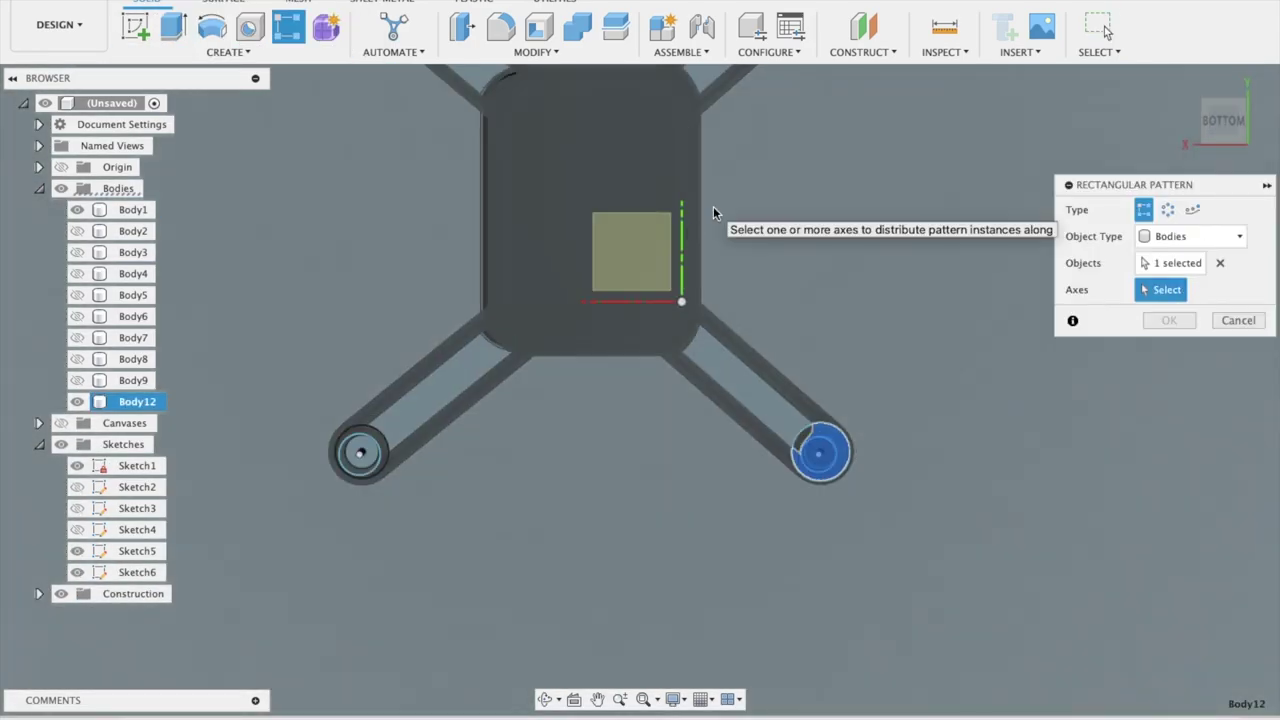
Use the hub's right edge as the rectangular pattern direction for Body12
left_click(692, 400)
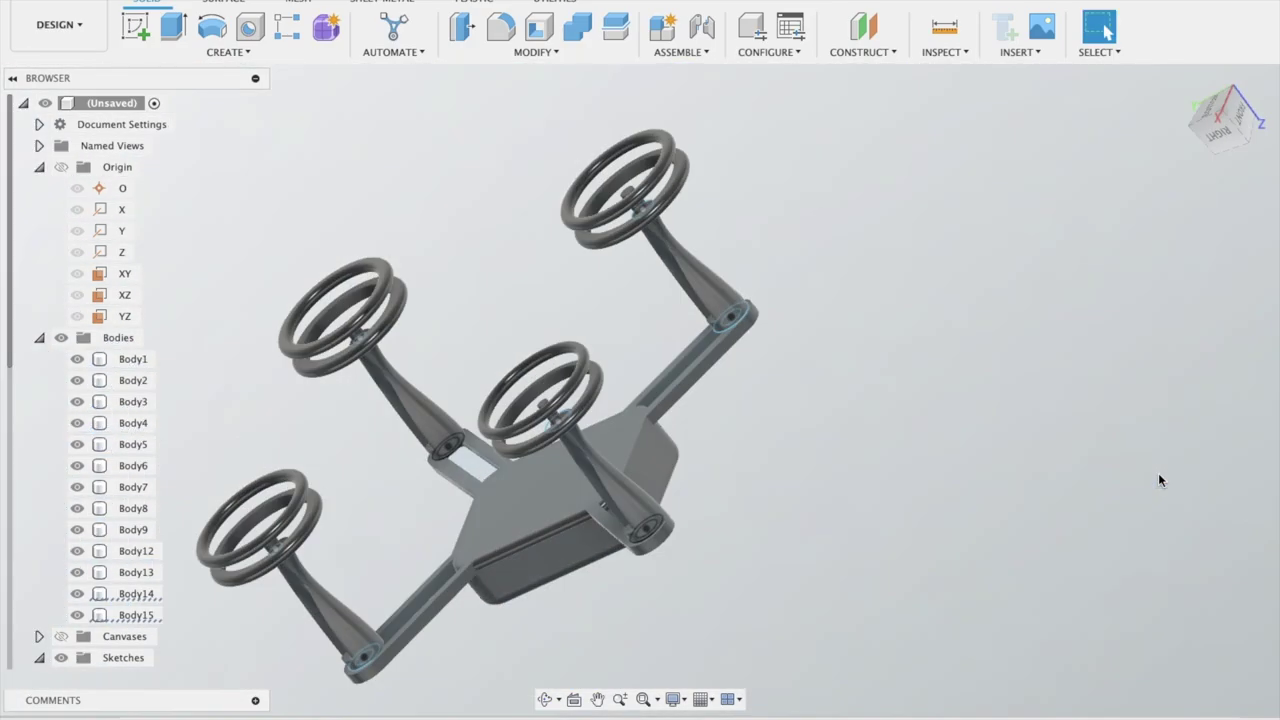
Switch to the bottom view of the drone
left_click(1228, 110)
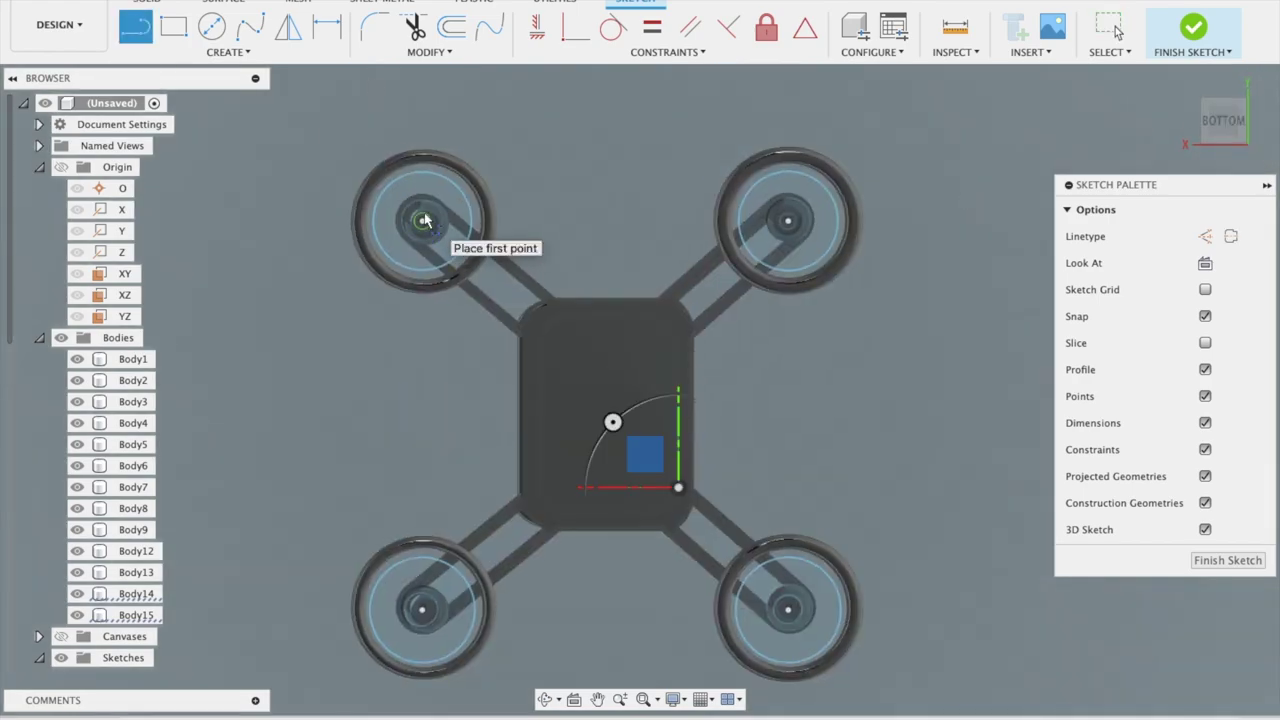
Create the ten-copy circular pattern of propeller spokes
scroll(365, 262, "up", 3)
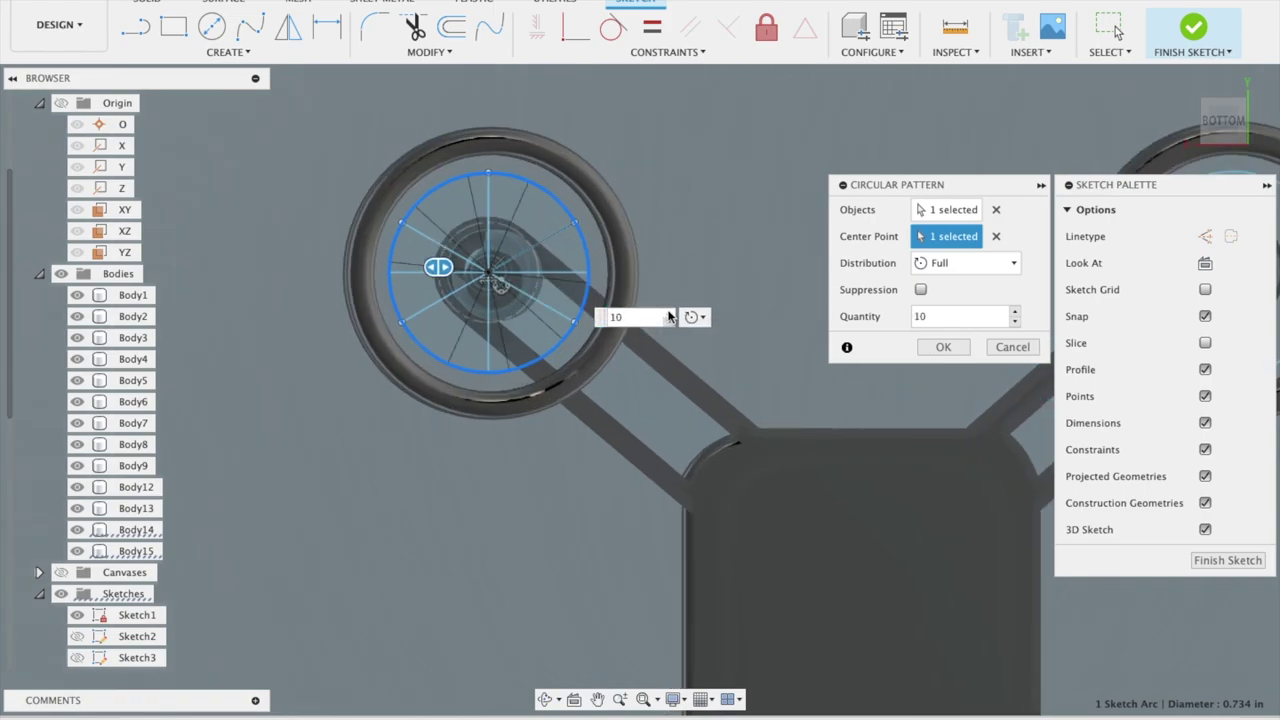
left_click(955, 346)
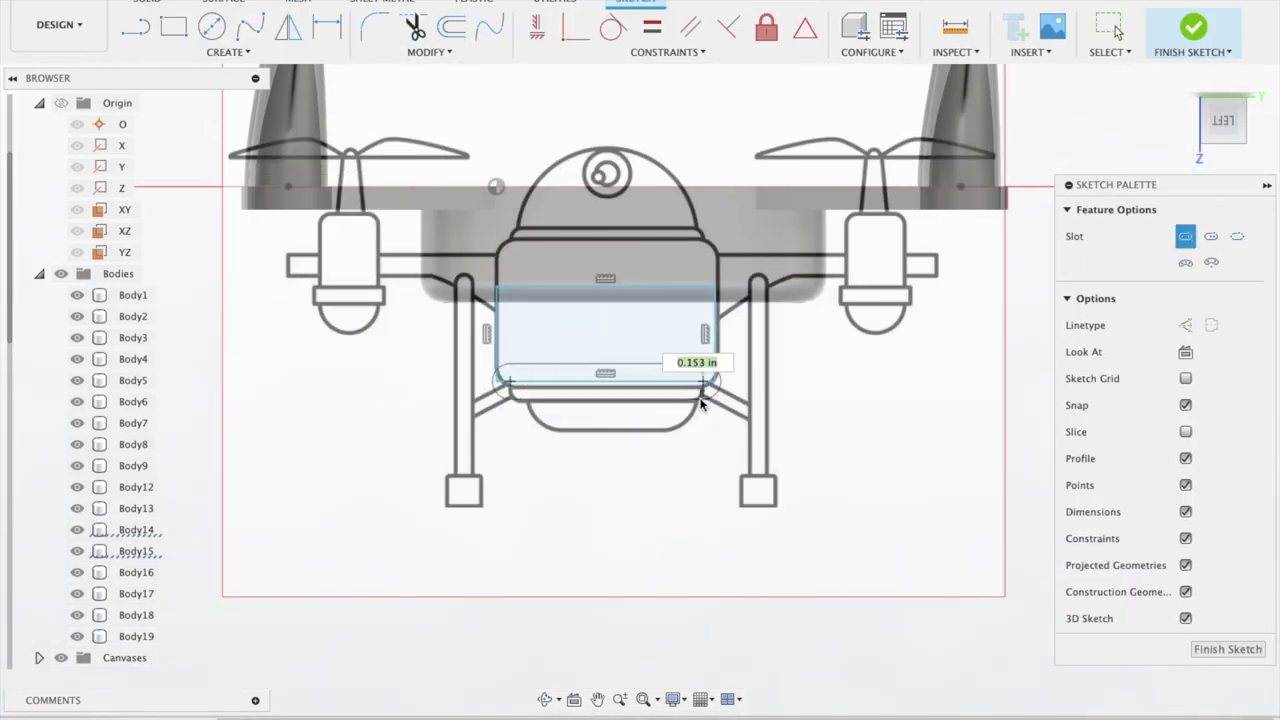
Revolve the camera housing sketch into Body20 and join-extrude the legs 1.20 in
scroll(686, 424, "up", 3)
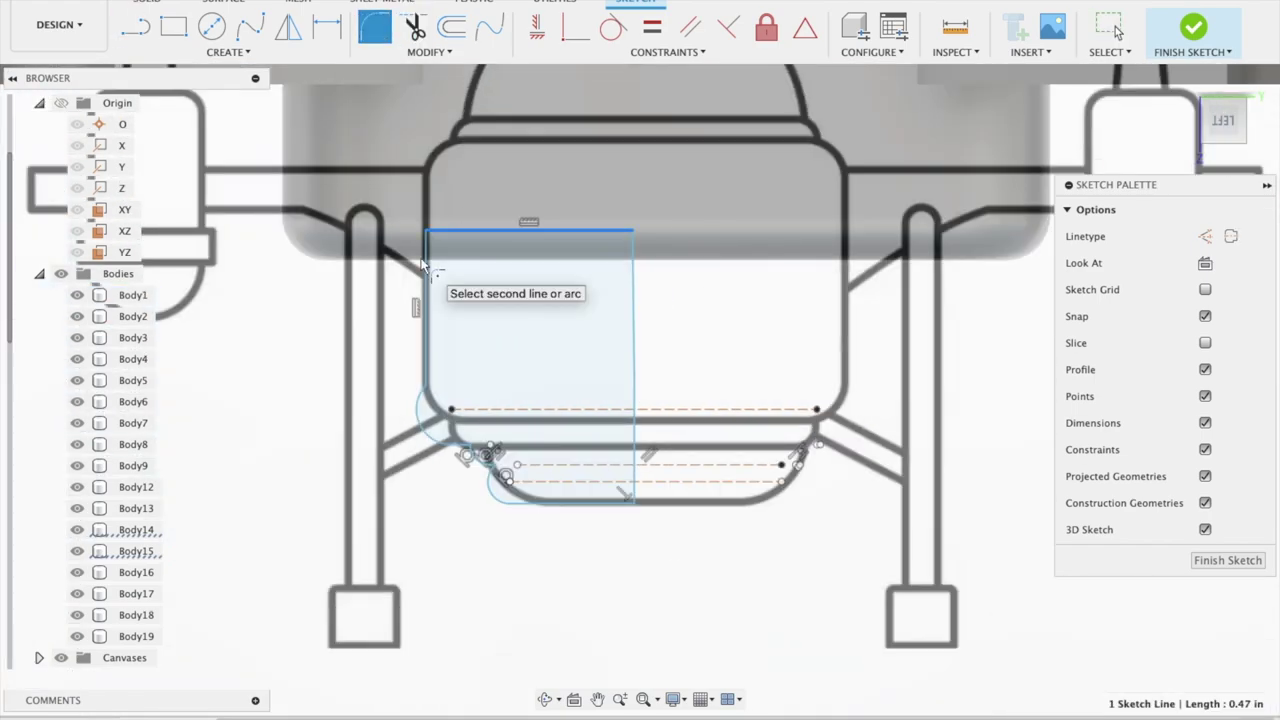
left_click(1191, 38)
left_click(1158, 397)
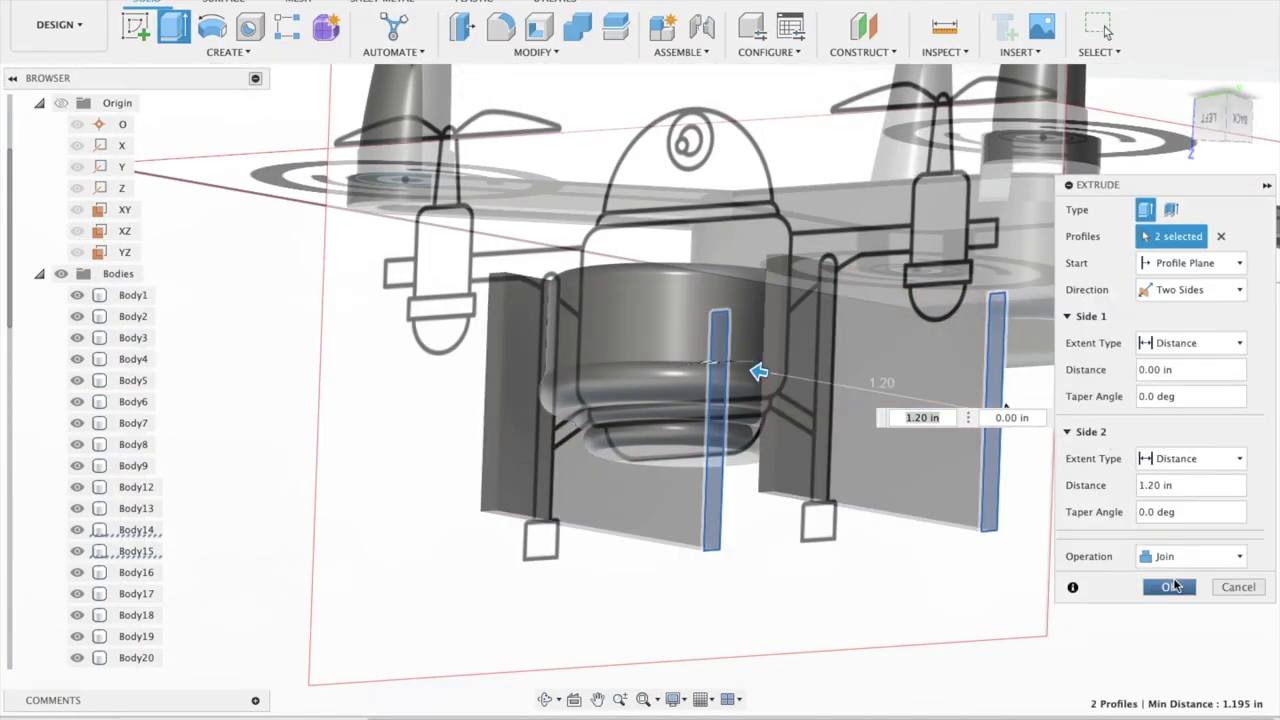
left_click(1172, 587)
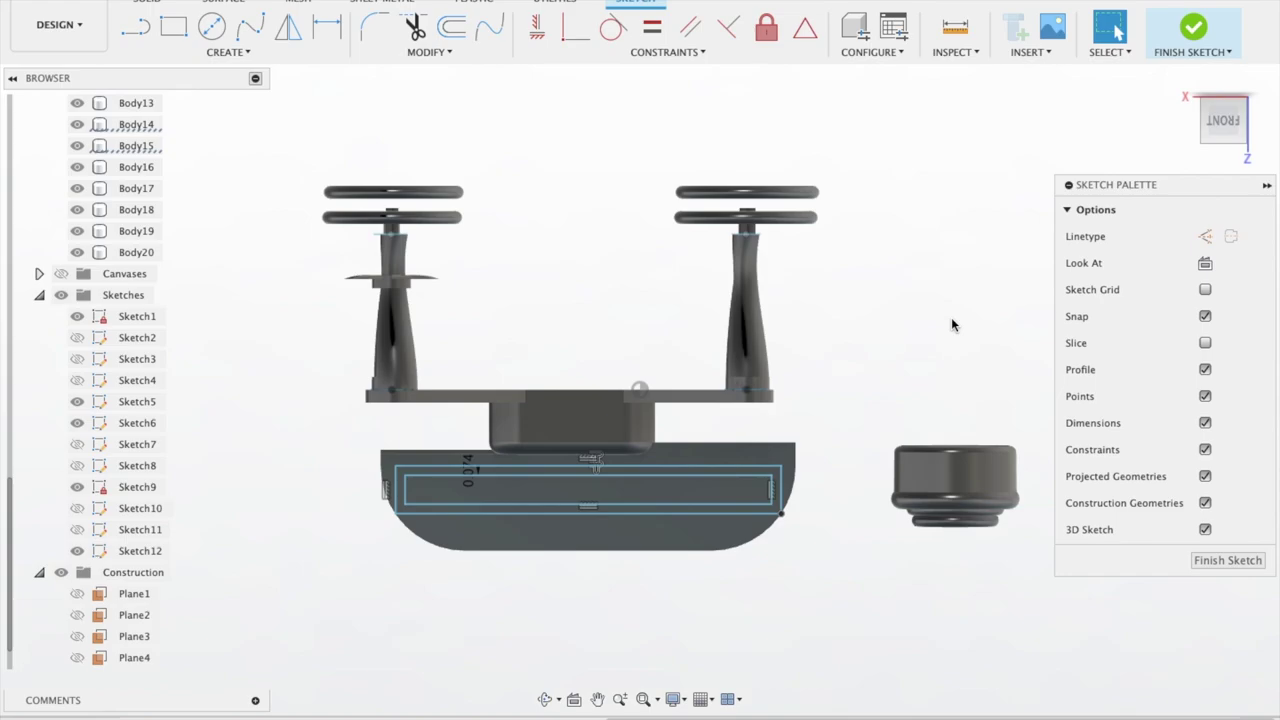
Draw a rectangle across the leg plate and select Body25 in the browser
key("r")
left_click(371, 437)
scroll(352, 430, "up", 3)
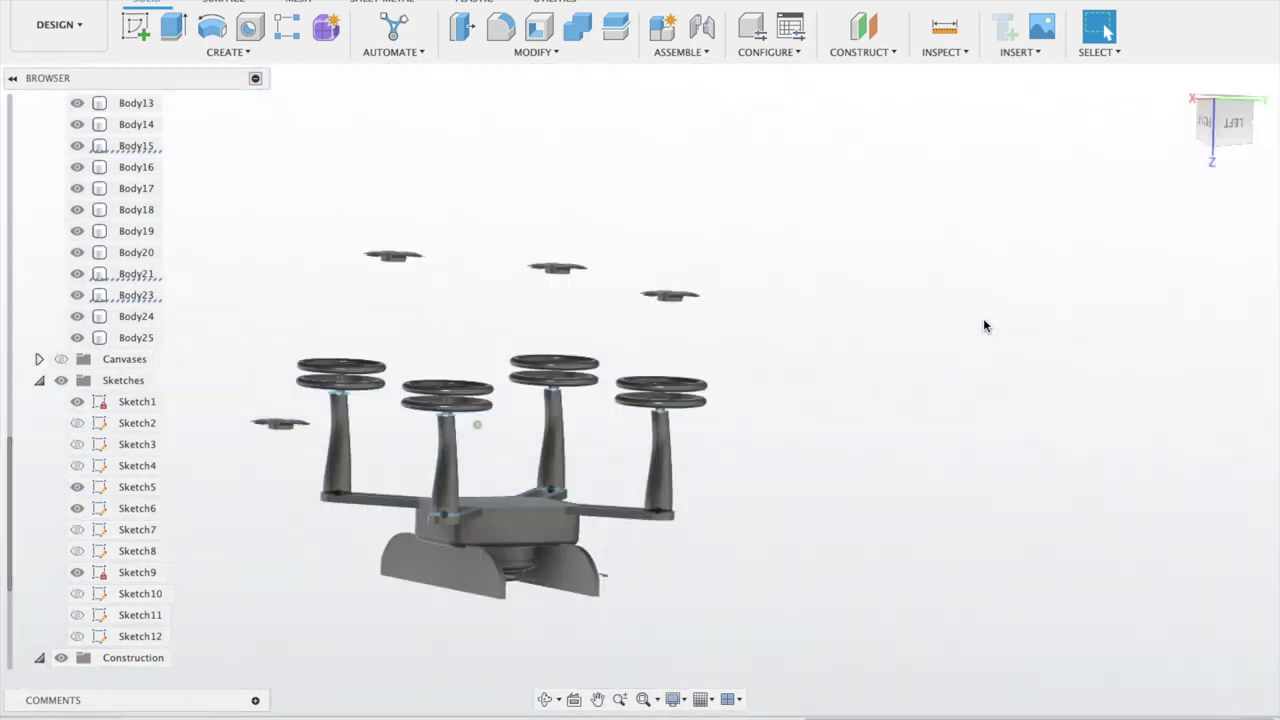
left_click(140, 337)
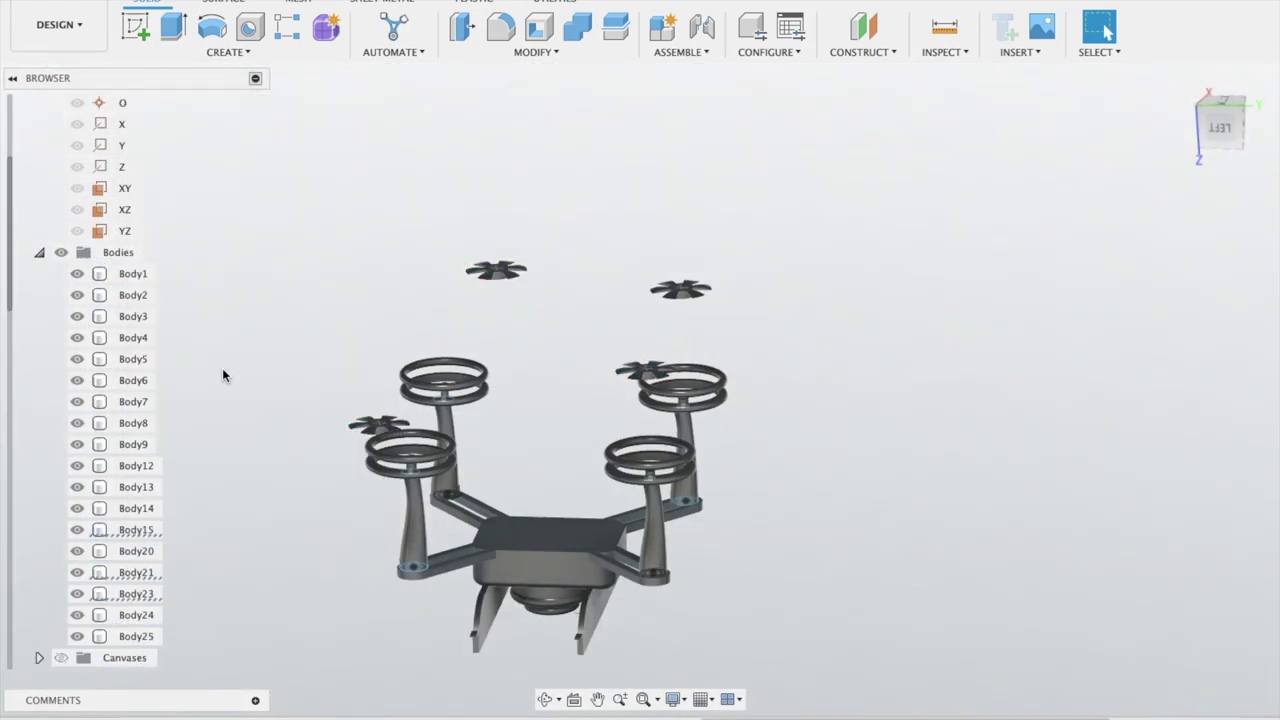
Copy the Component1:1 propeller component from the browser
right_click(140, 594)
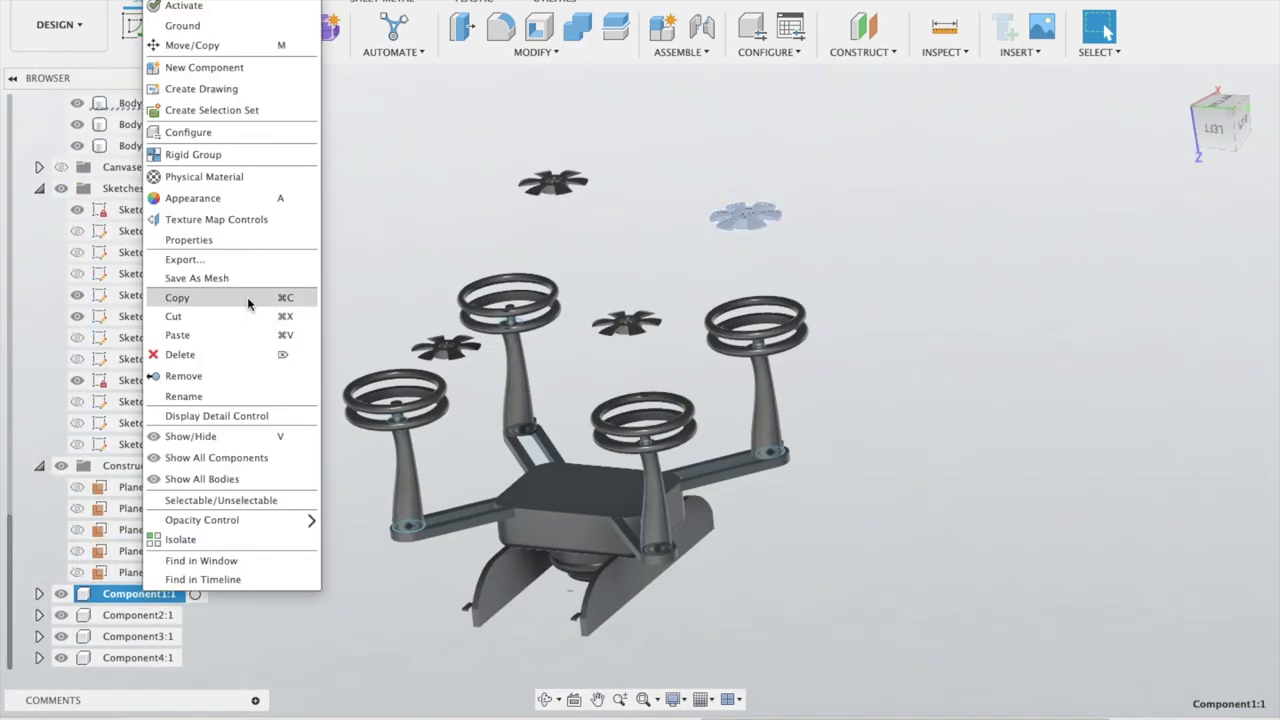
left_click(247, 297)
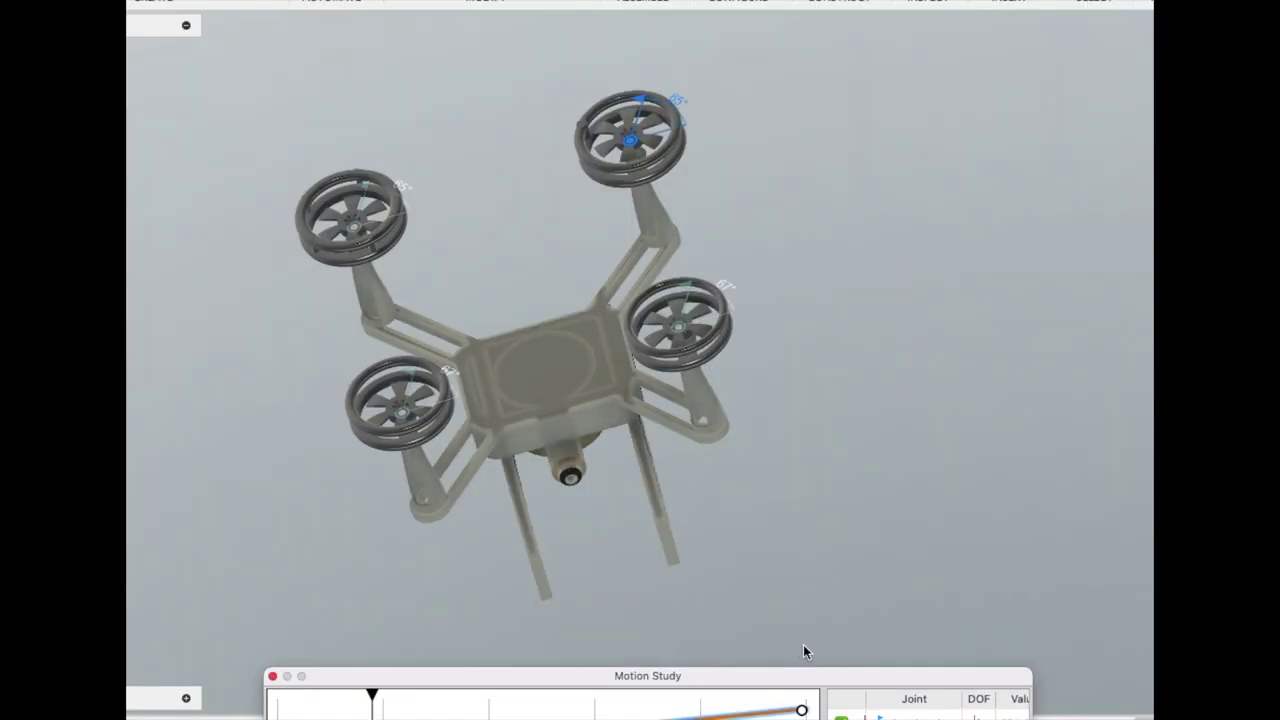
Move the Motion Study window aside to show the joints and the model
mouse_move(868, 614)
left_mouse_down()
mouse_move(928, 560)
mouse_move(962, 552)
left_mouse_up()
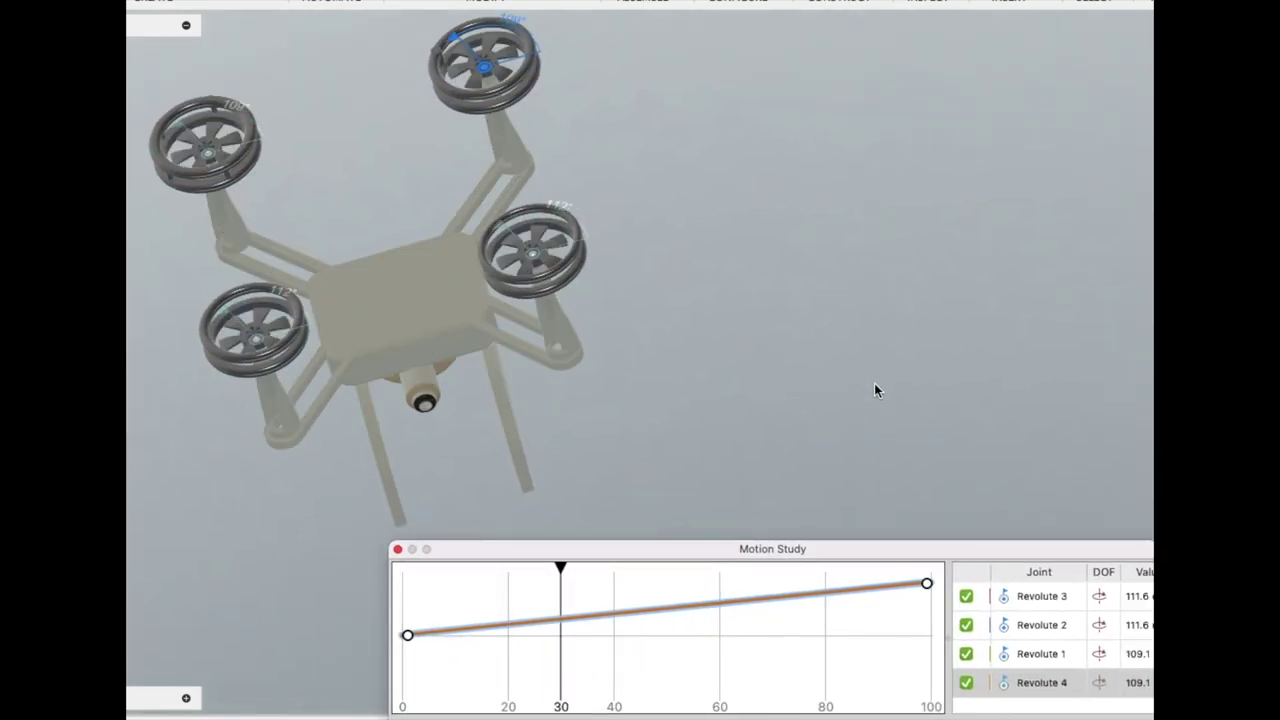
left_click_drag(864, 554, 807, 512)
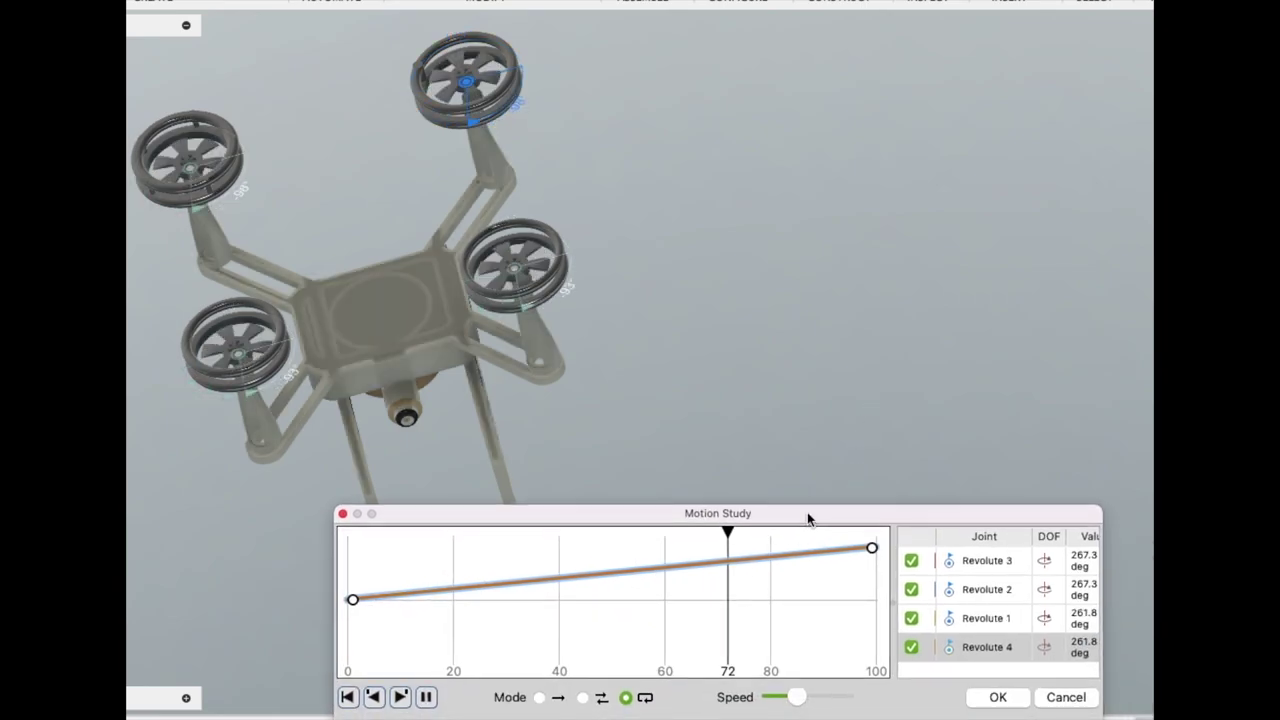